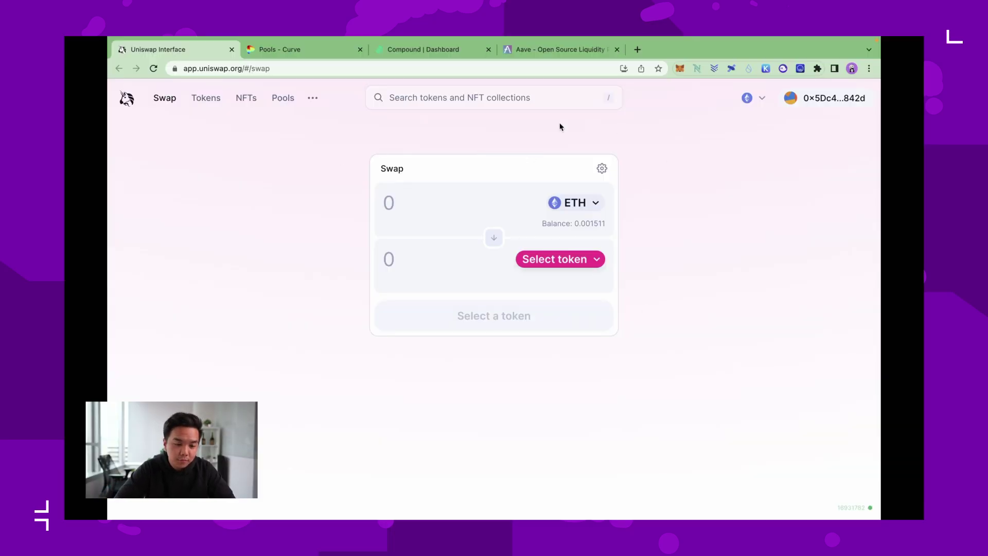
Step: View the Curve pools list, the Compound dashboard and the Aave market dashboard in turn
left_click(303, 54)
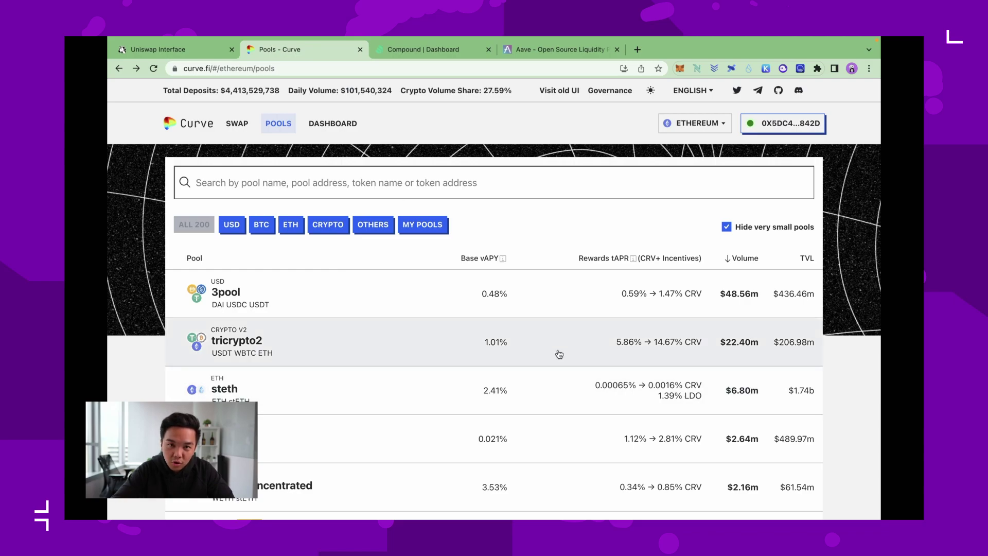
left_click(426, 52)
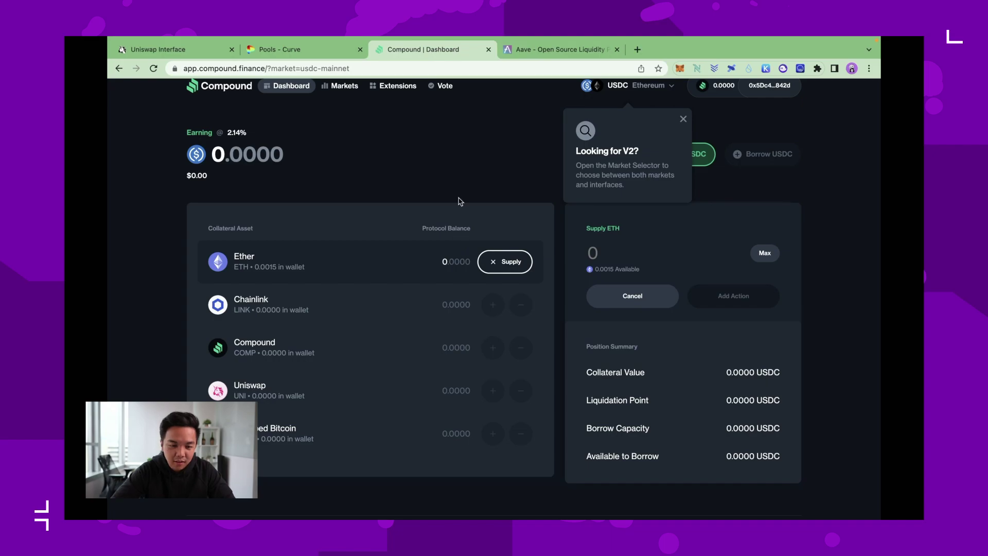
left_click(538, 51)
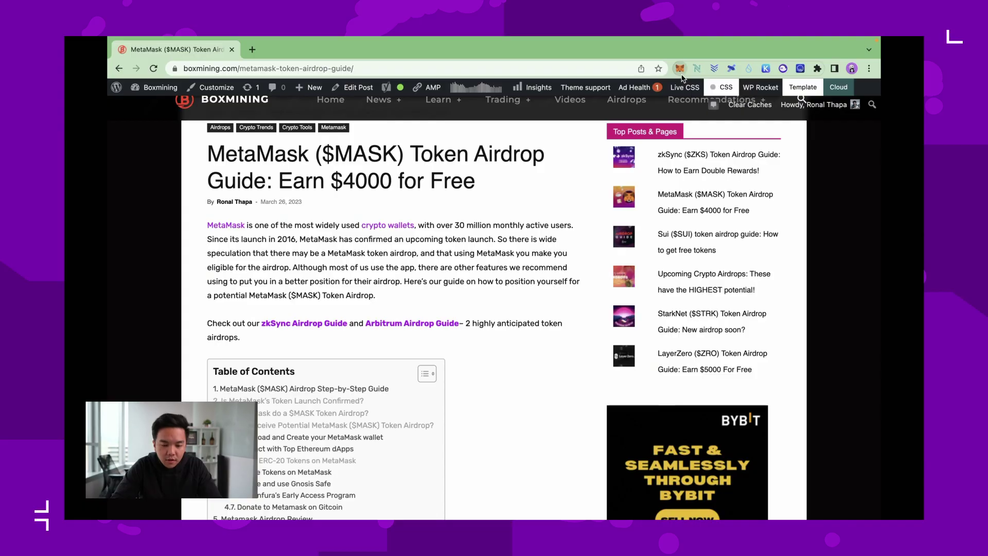
Step: Start a token swap in the MetaMask wallet, keeping ETH as the token to swap from
left_click(680, 69)
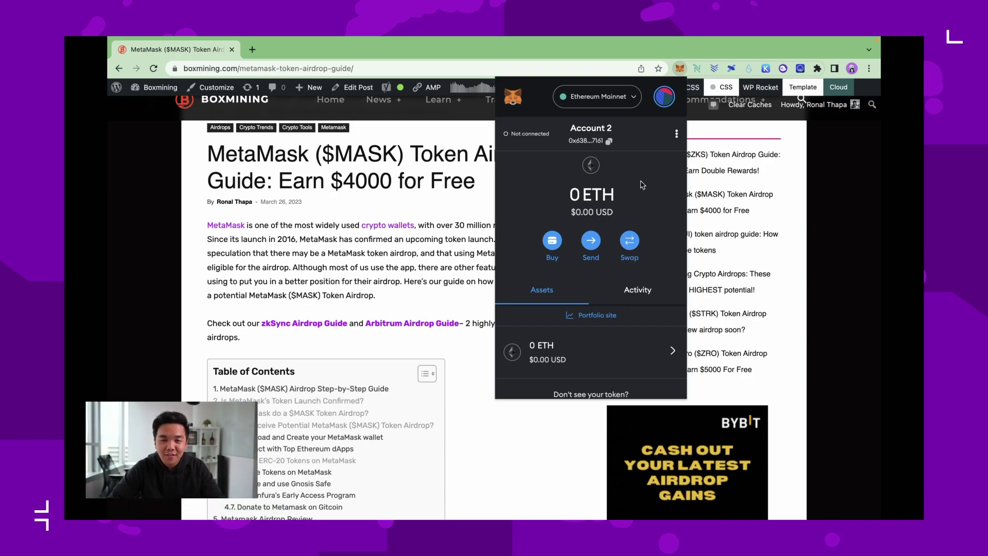
left_click(630, 241)
left_click(576, 198)
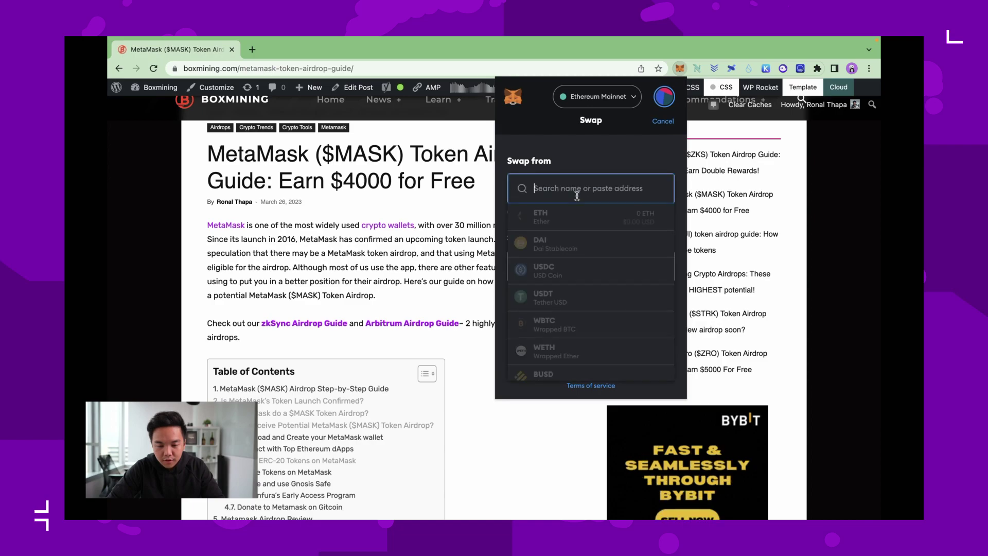
scroll(597, 255, "down", 5)
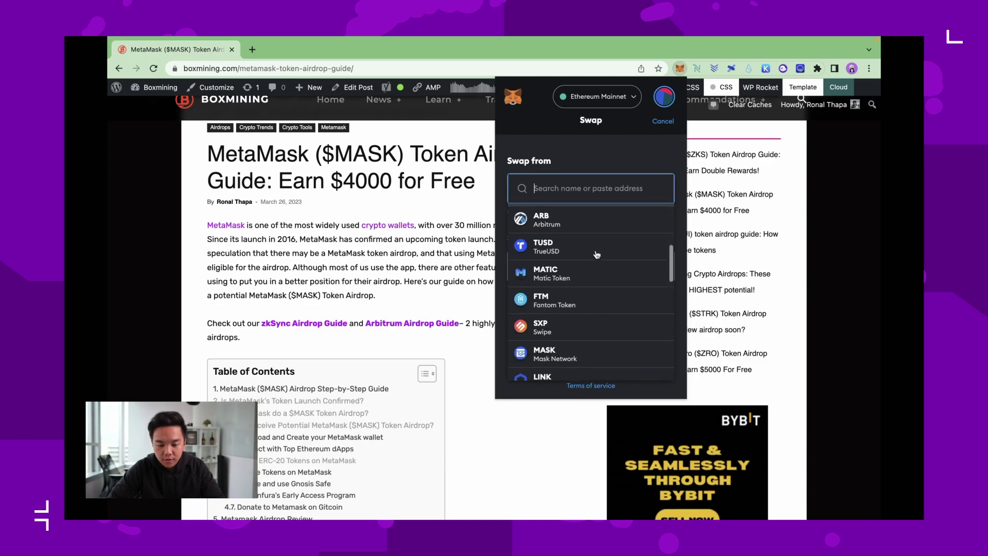
scroll(596, 254, "up", 6)
left_click(596, 154)
Step: Choose USDT as the token to receive
left_click(607, 251)
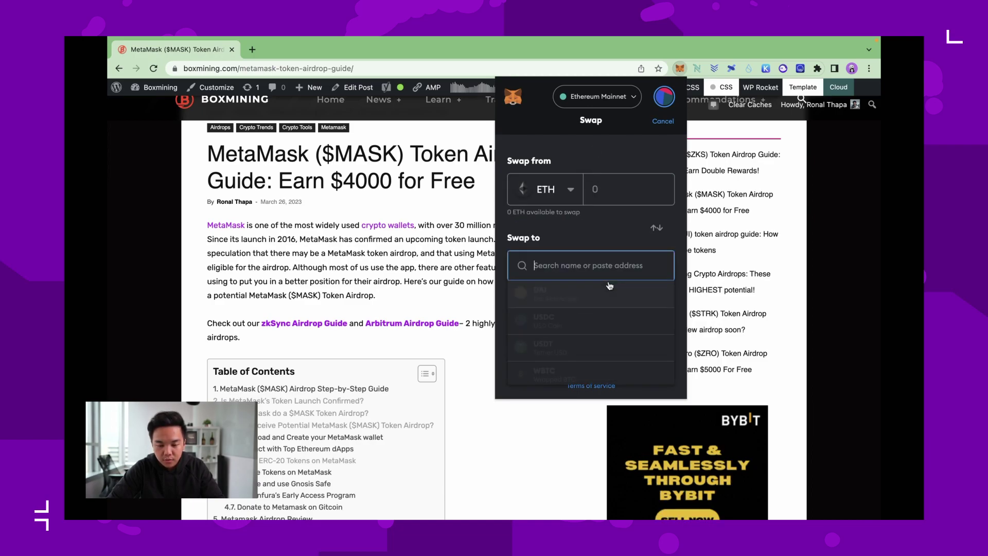
scroll(586, 323, "down", 1)
scroll(587, 323, "down", 5)
scroll(586, 324, "up", 6)
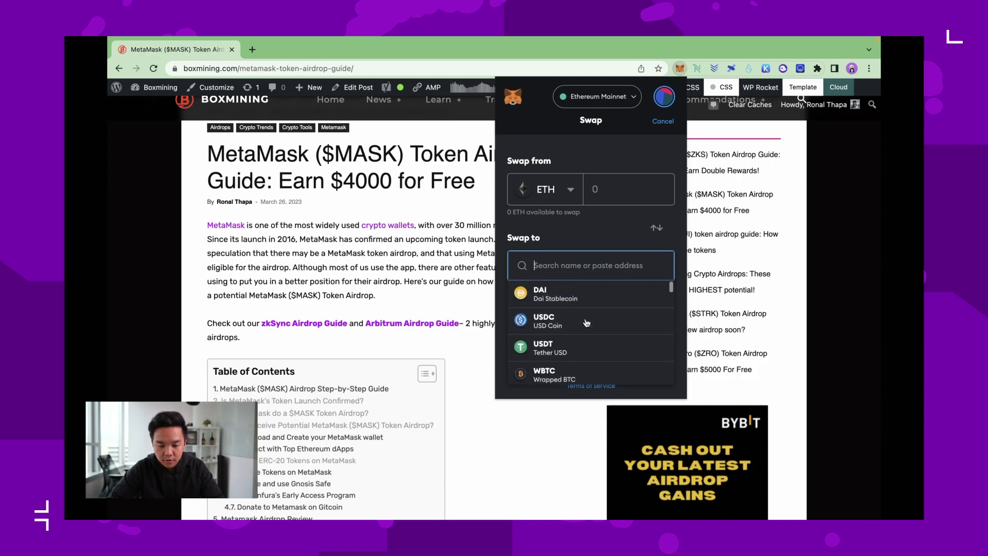
left_click(545, 347)
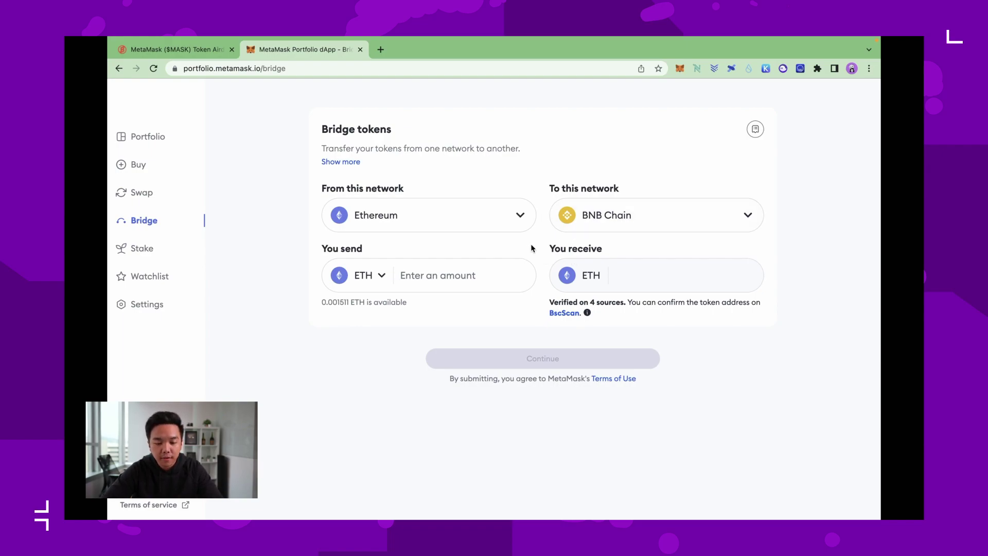
Step: Review the Bridge page's destination networks, leaving BNB Chain selected as the target
left_click(584, 222)
scroll(597, 283, "down", 2)
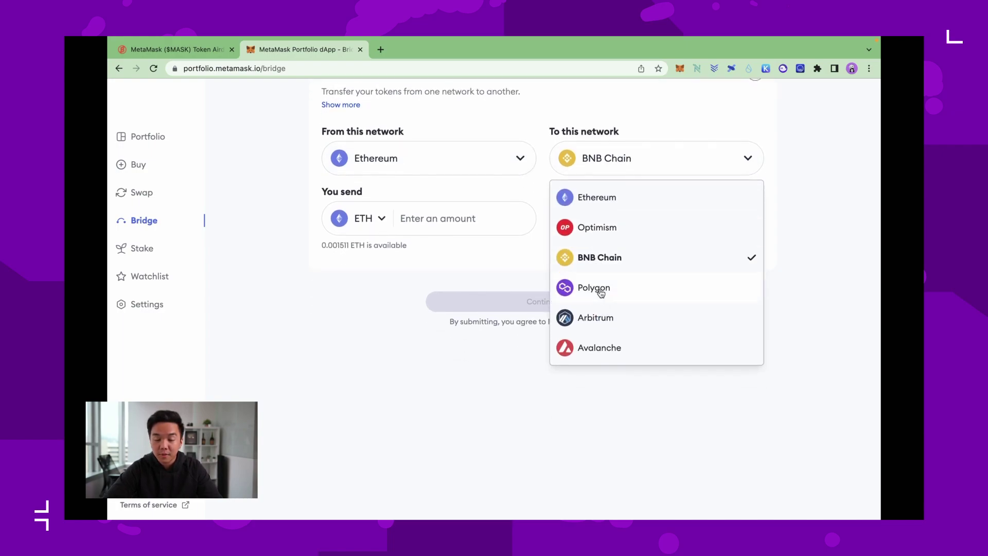
left_click(459, 274)
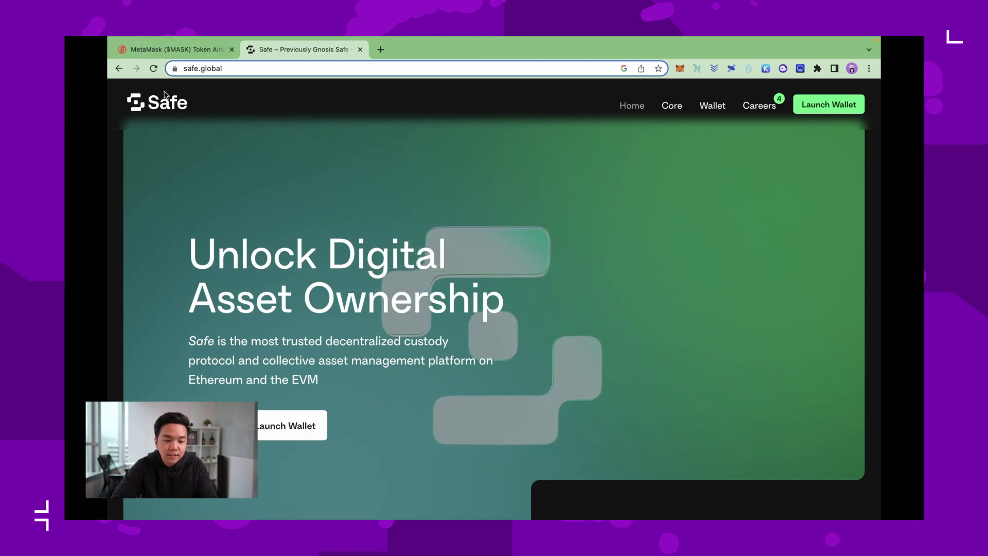
Step: Scroll the safe.global homepage down to its 'Trusted by the best' partner section
scroll(344, 216, "down", 2)
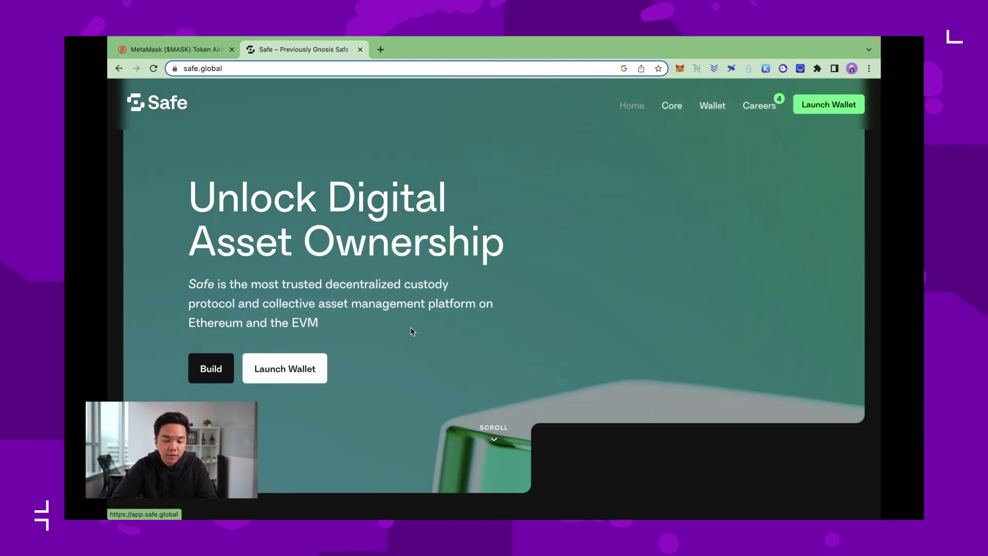
scroll(412, 327, "down", 3)
scroll(412, 325, "down", 4)
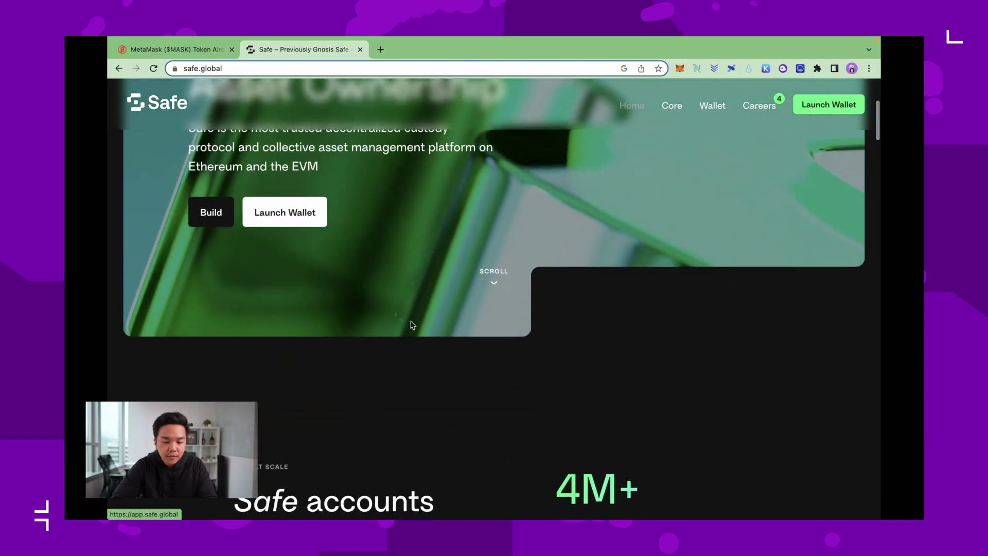
scroll(412, 325, "up", 1)
scroll(412, 326, "up", 2)
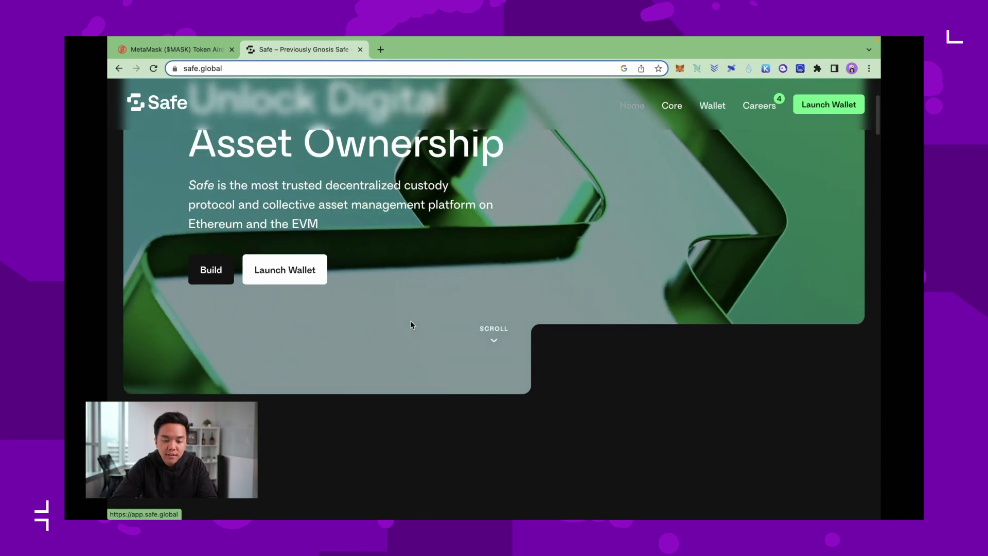
scroll(754, 294, "up", 6)
scroll(755, 294, "down", 8)
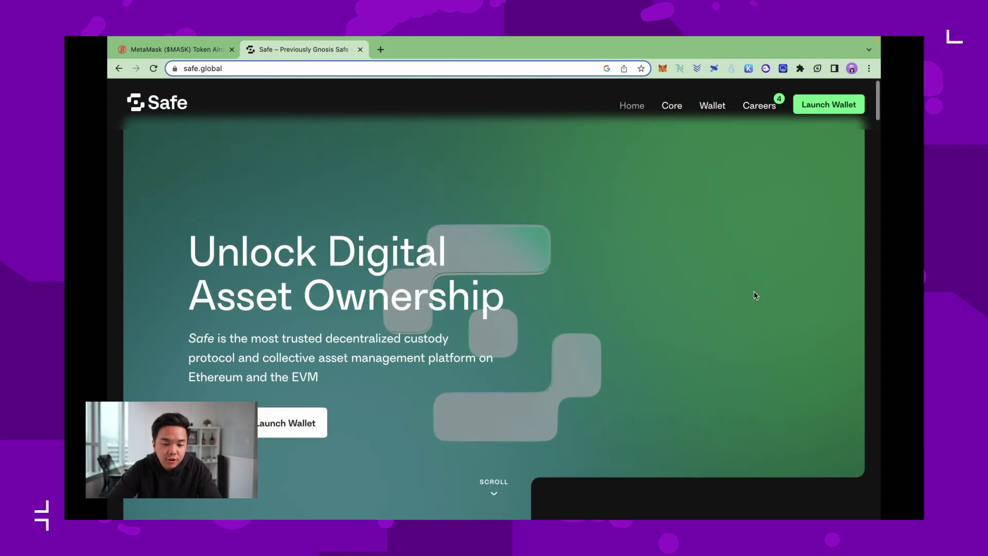
scroll(755, 294, "down", 10)
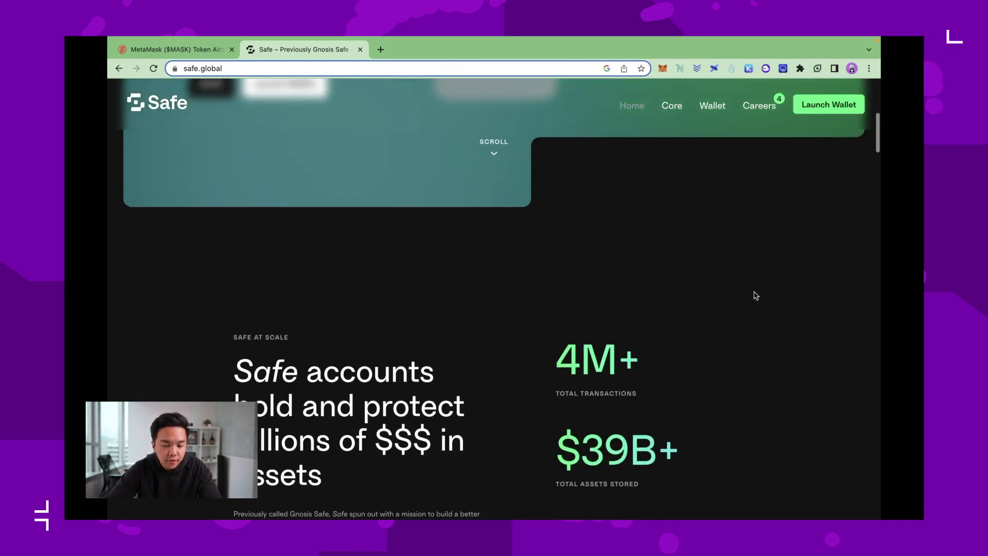
scroll(756, 295, "down", 3)
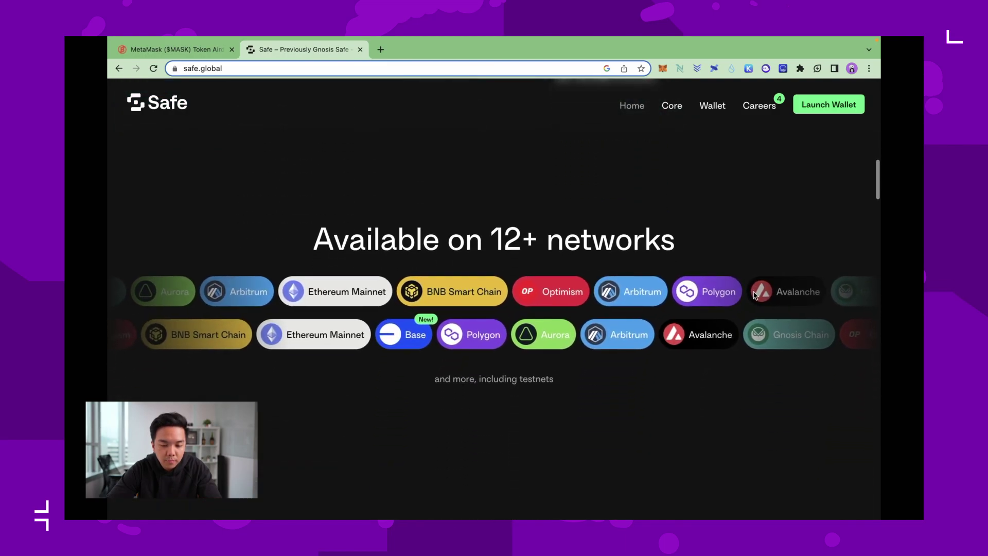
scroll(656, 336, "down", 6)
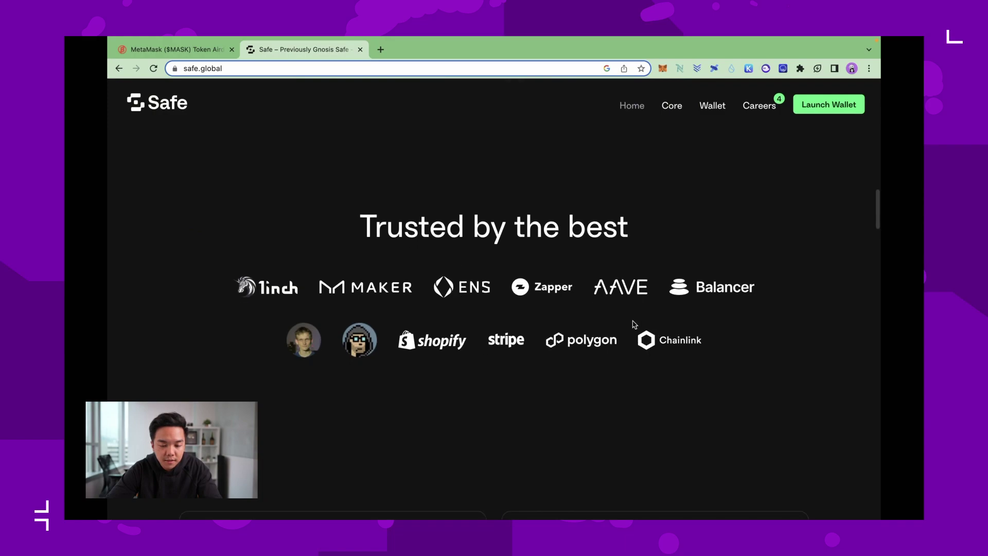
scroll(422, 350, "down", 1)
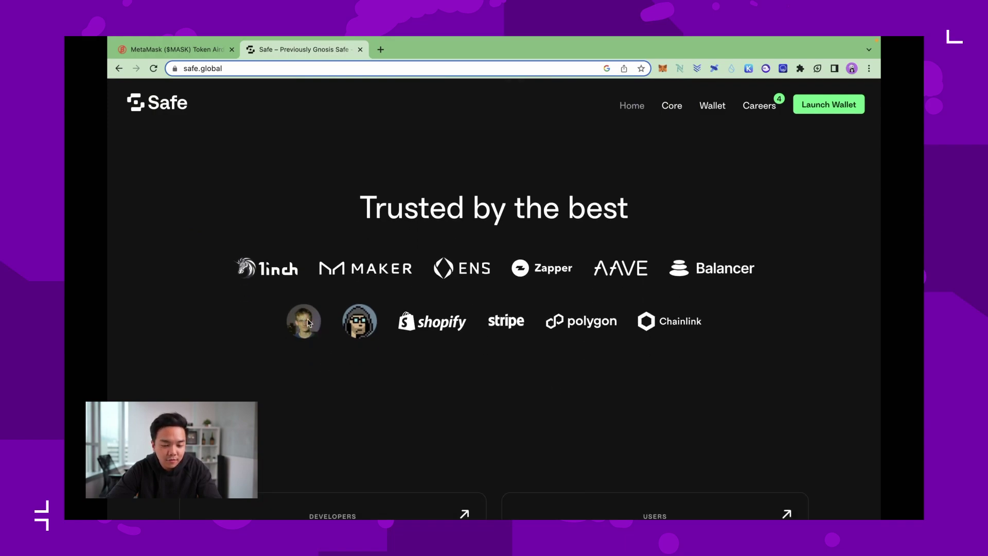
scroll(776, 280, "up", 2)
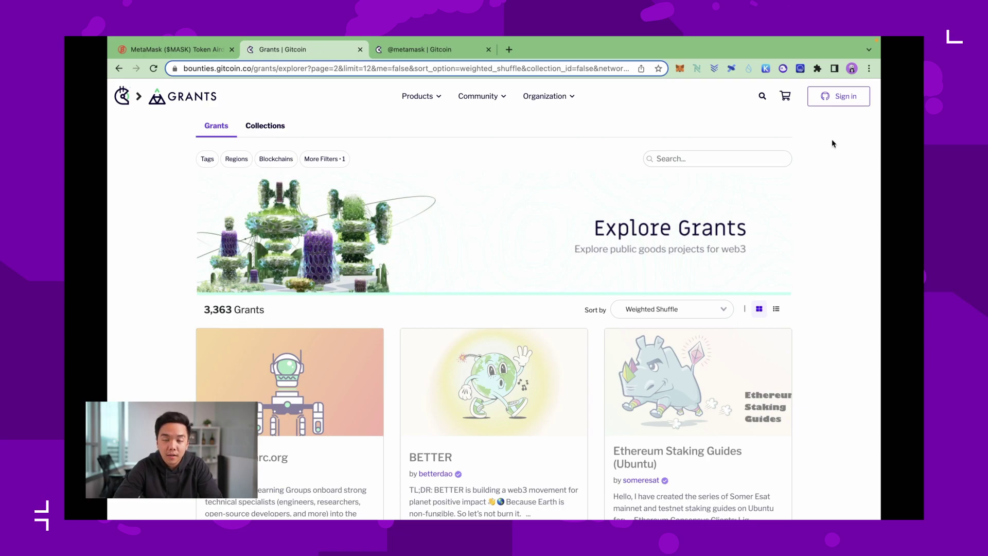
left_click(418, 96)
scroll(509, 205, "down", 1)
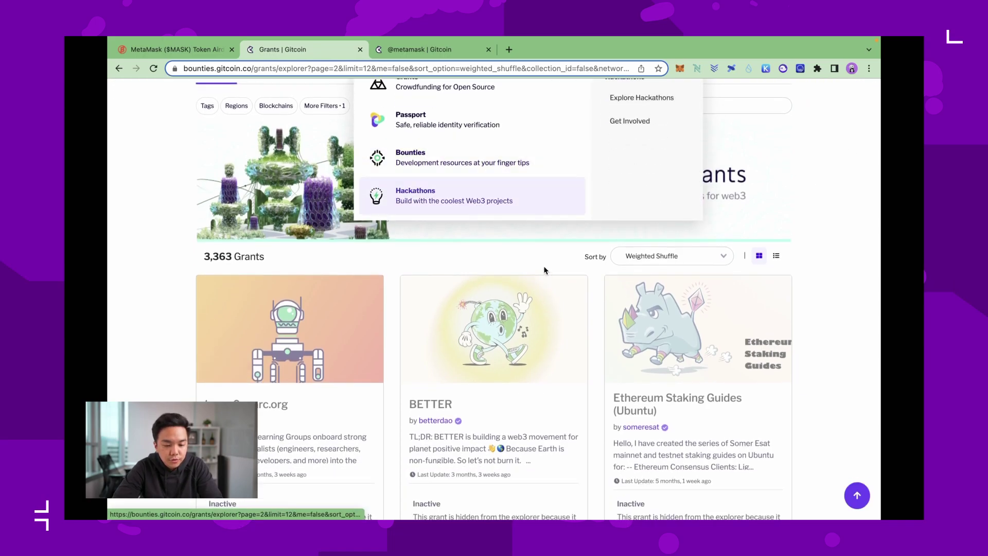
scroll(544, 270, "down", 6)
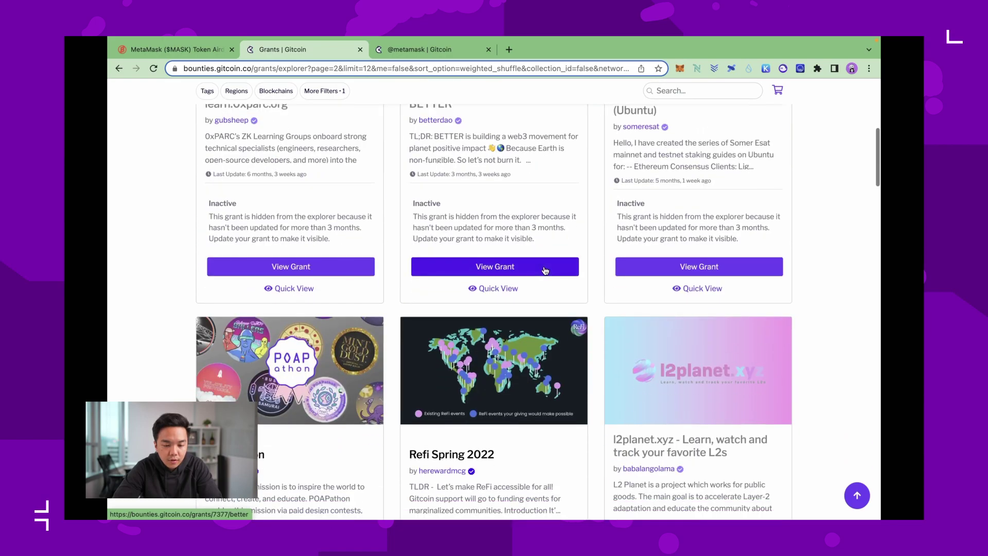
scroll(545, 271, "down", 5)
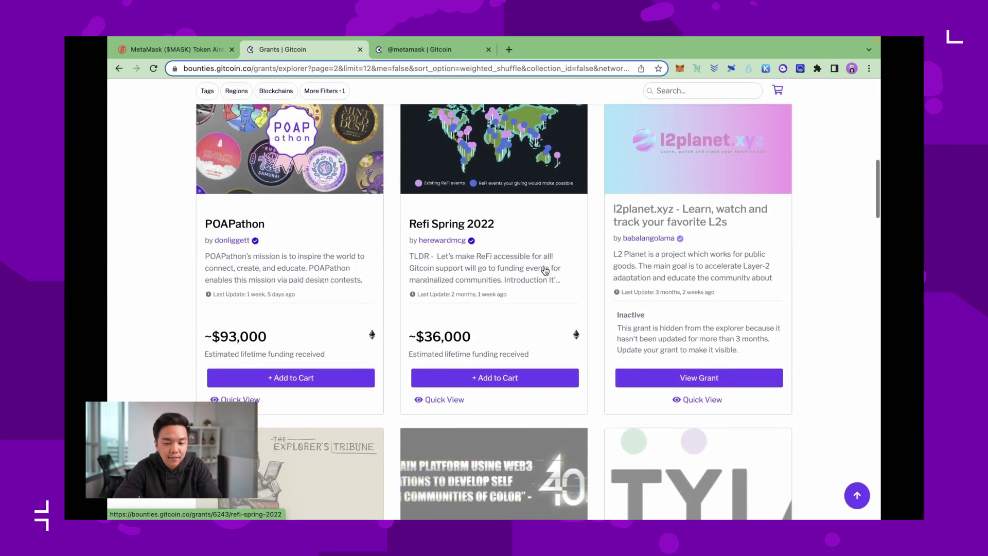
scroll(544, 270, "down", 3)
key("ctrl+Tab")
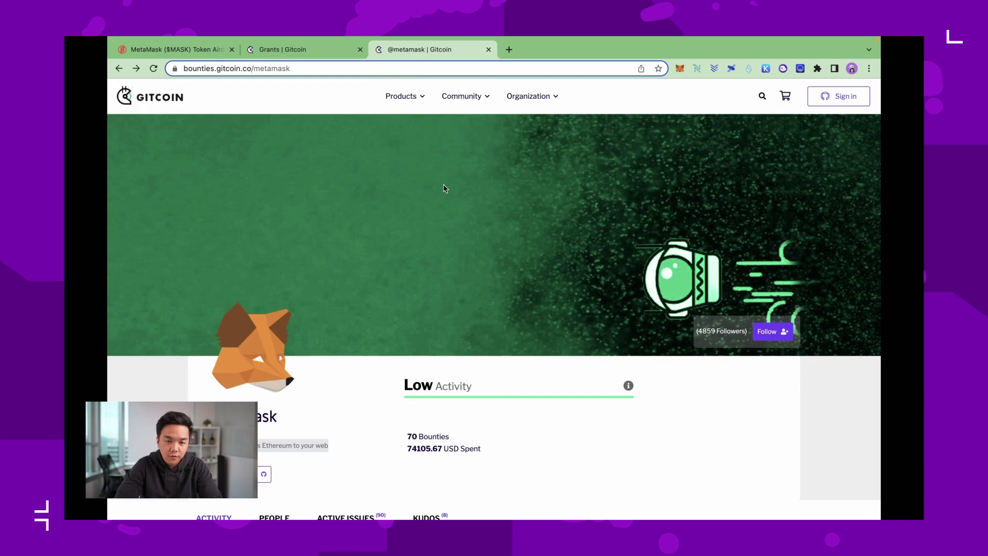
scroll(445, 188, "down", 3)
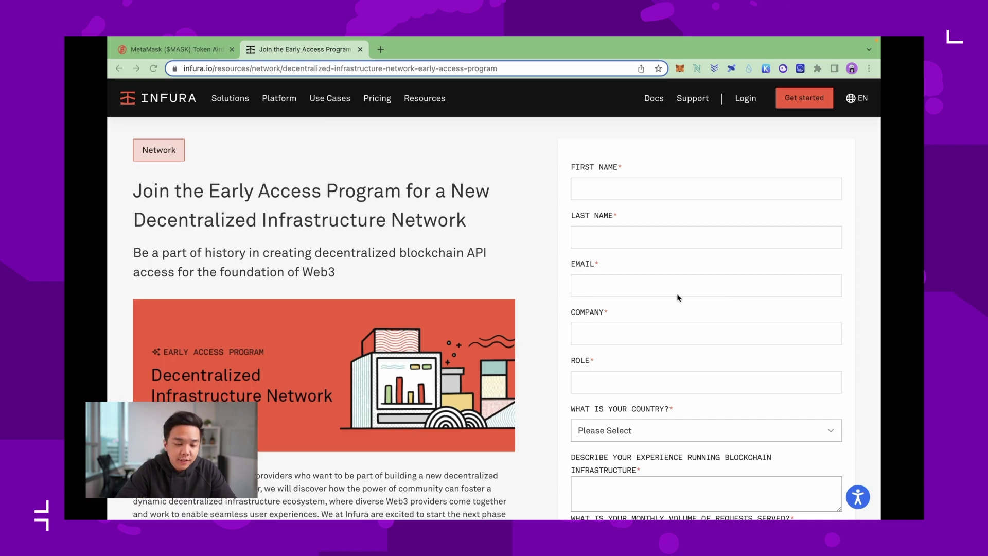
Step: Scroll through Infura's Early Access sign-up questions down to SUBMIT, then back up
scroll(392, 206, "down", 1)
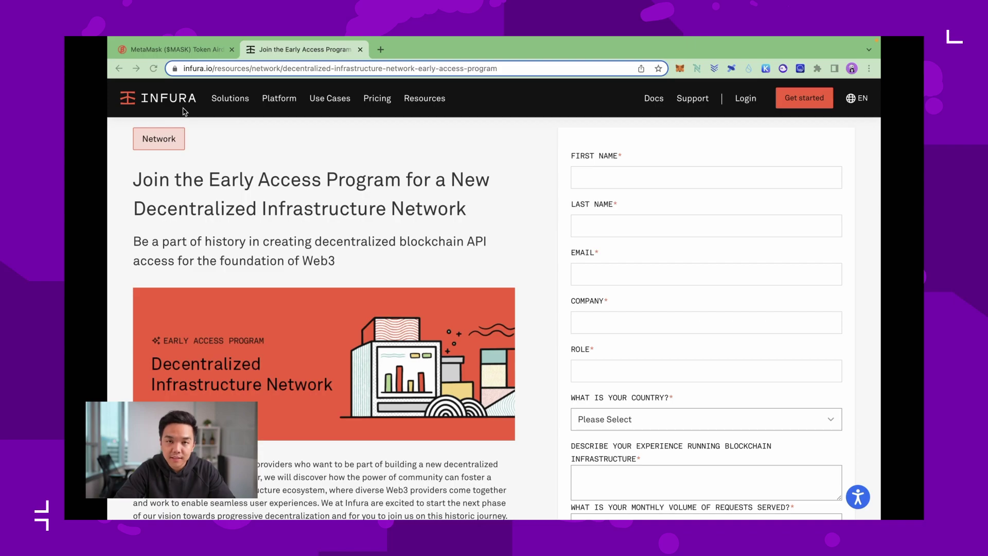
scroll(307, 202, "down", 2)
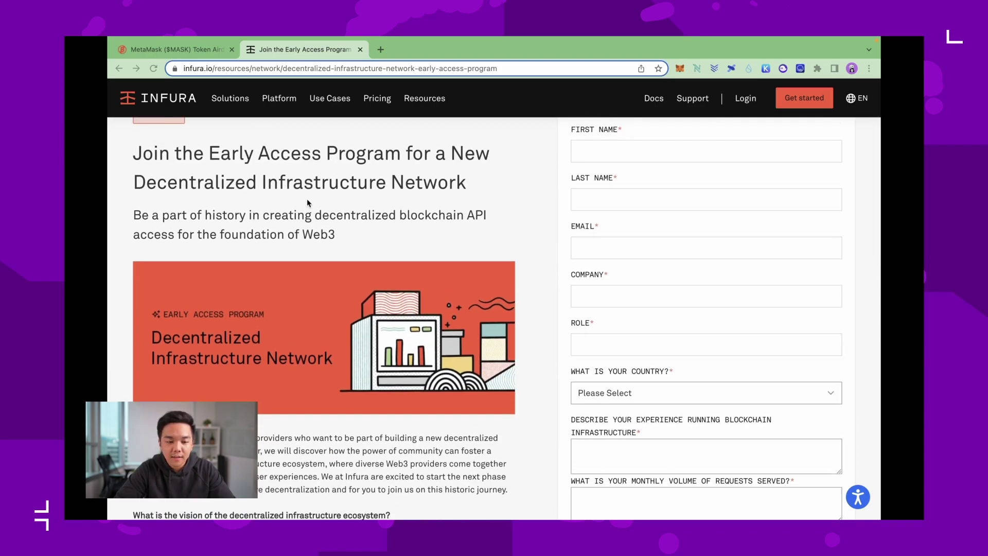
scroll(308, 203, "down", 1)
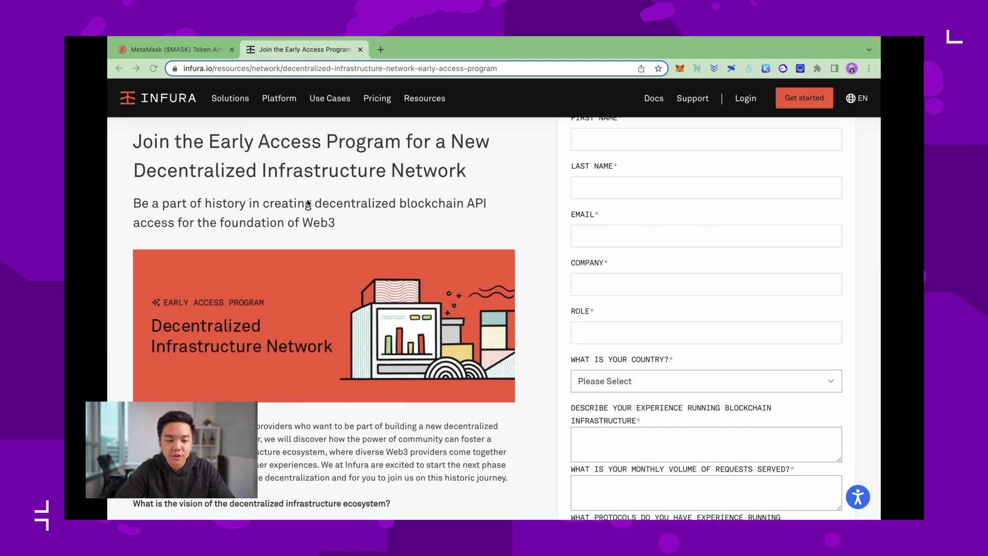
scroll(308, 202, "down", 8)
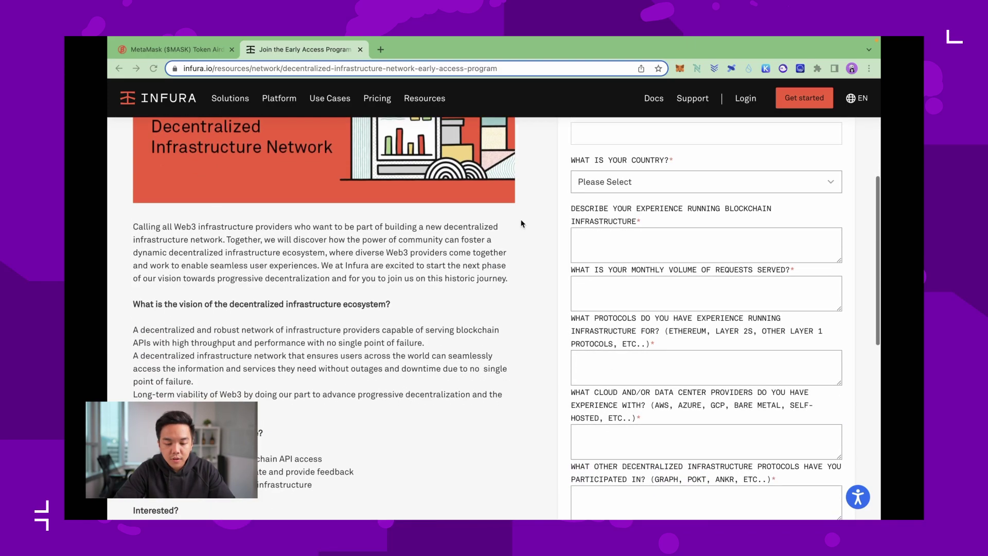
scroll(536, 222, "down", 5)
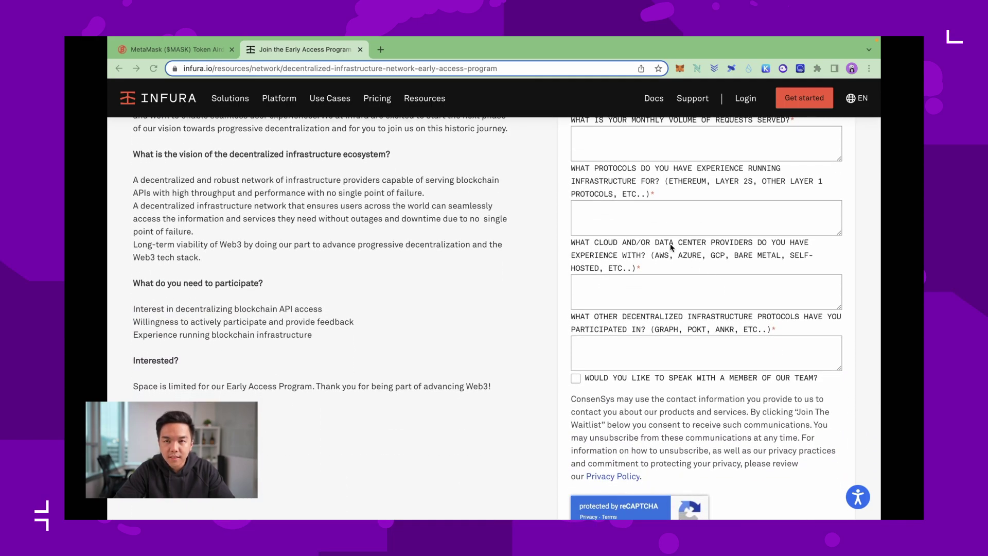
scroll(671, 247, "down", 3)
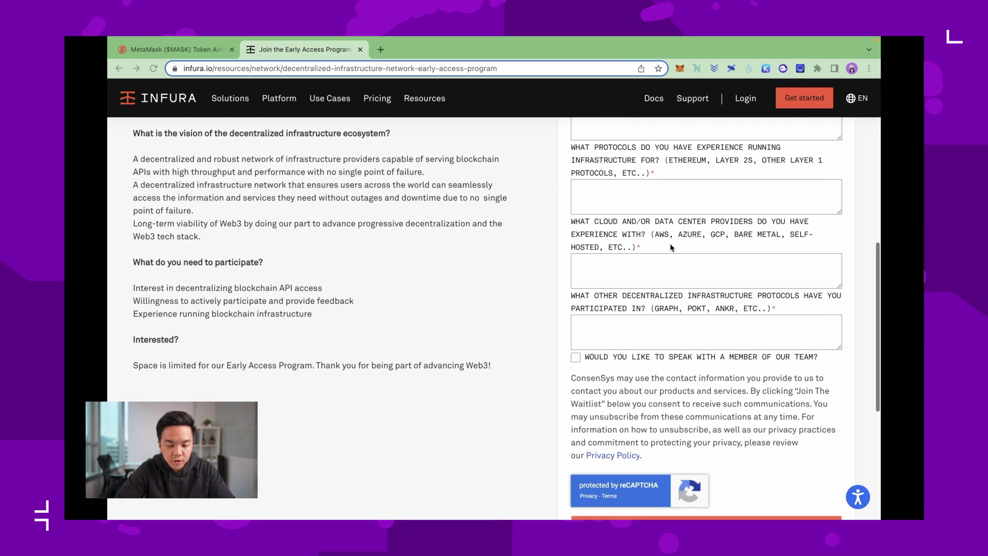
scroll(671, 247, "down", 1)
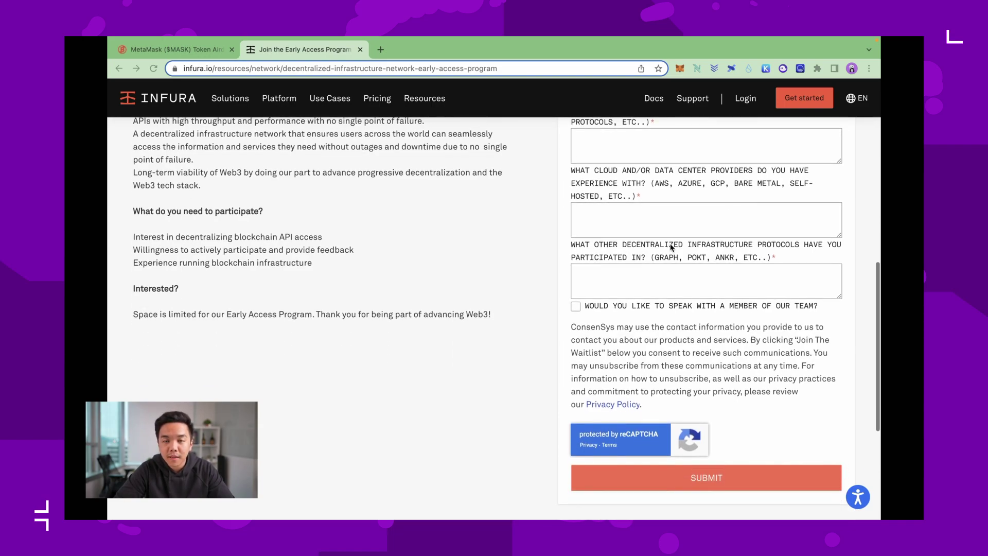
scroll(672, 248, "down", 1)
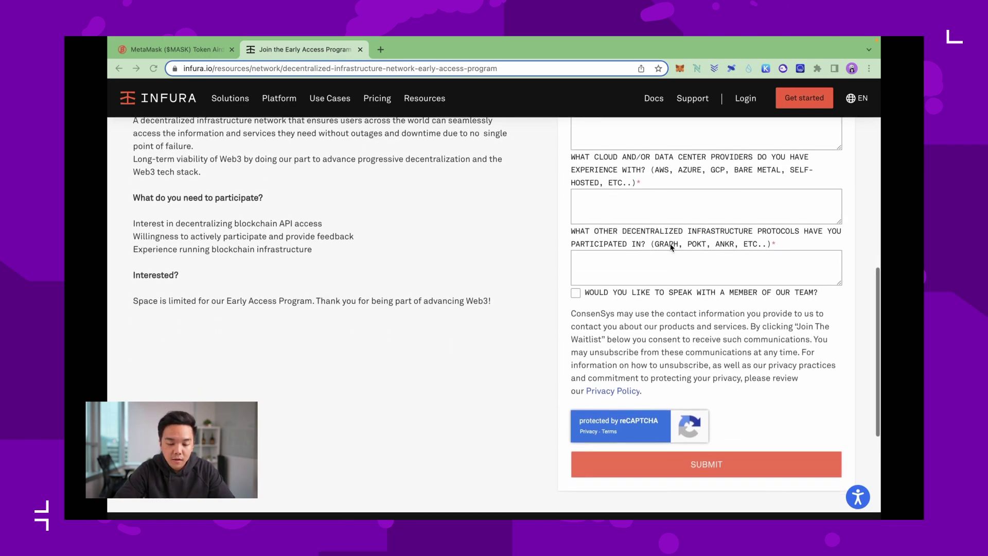
scroll(664, 321, "up", 20)
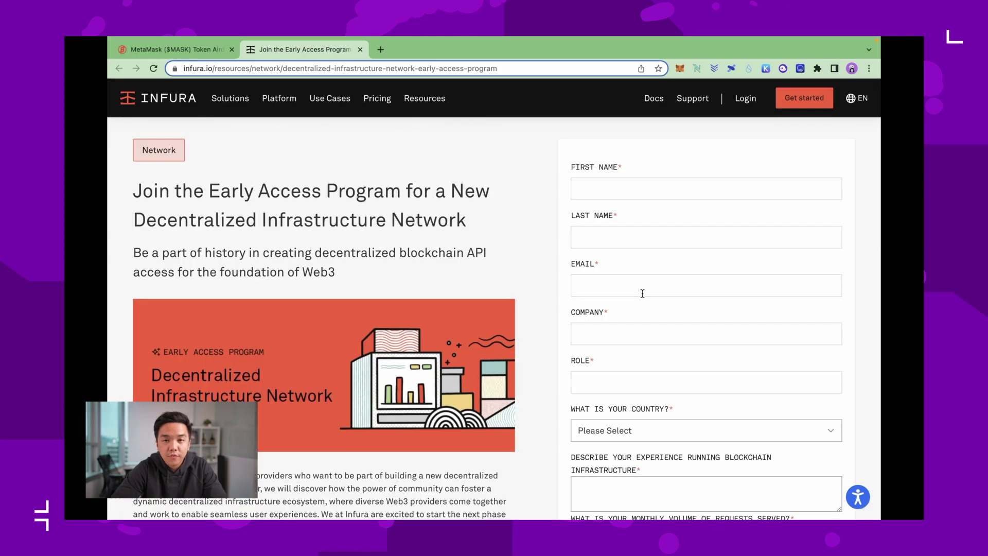